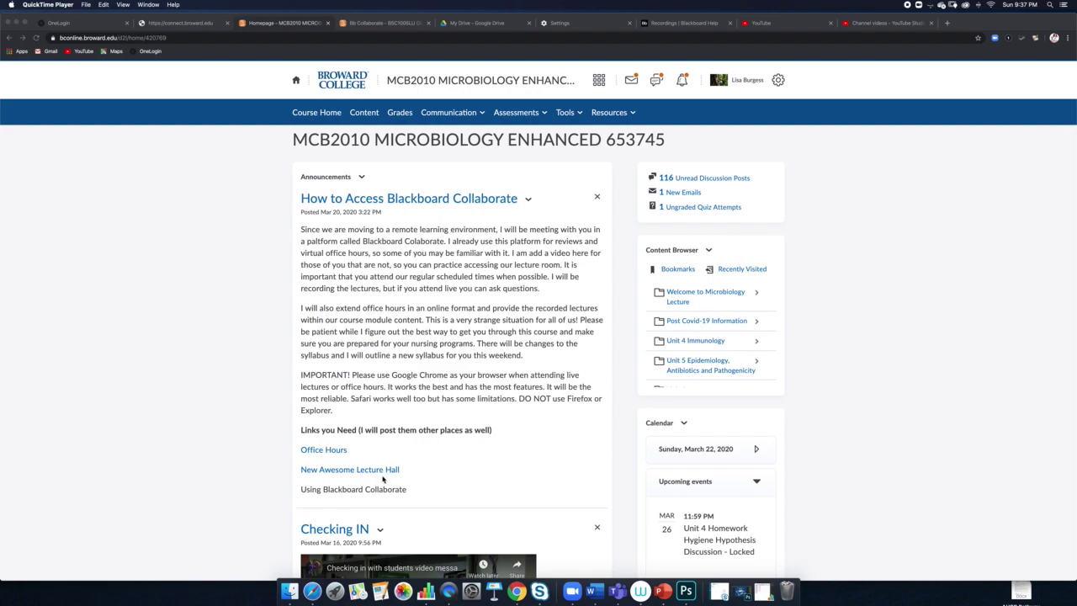
- Open the New Awesome Lecture Hall link from the announcement and join the session as a guest under the participant's full name
left_click(340, 474)
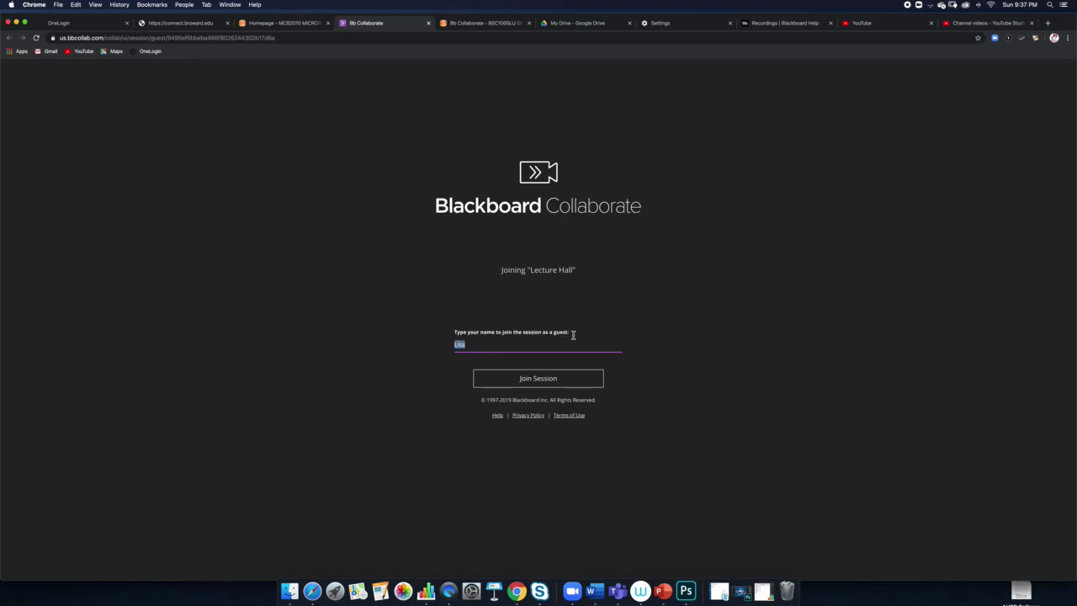
left_click(473, 347)
type("Burge")
left_click(498, 383)
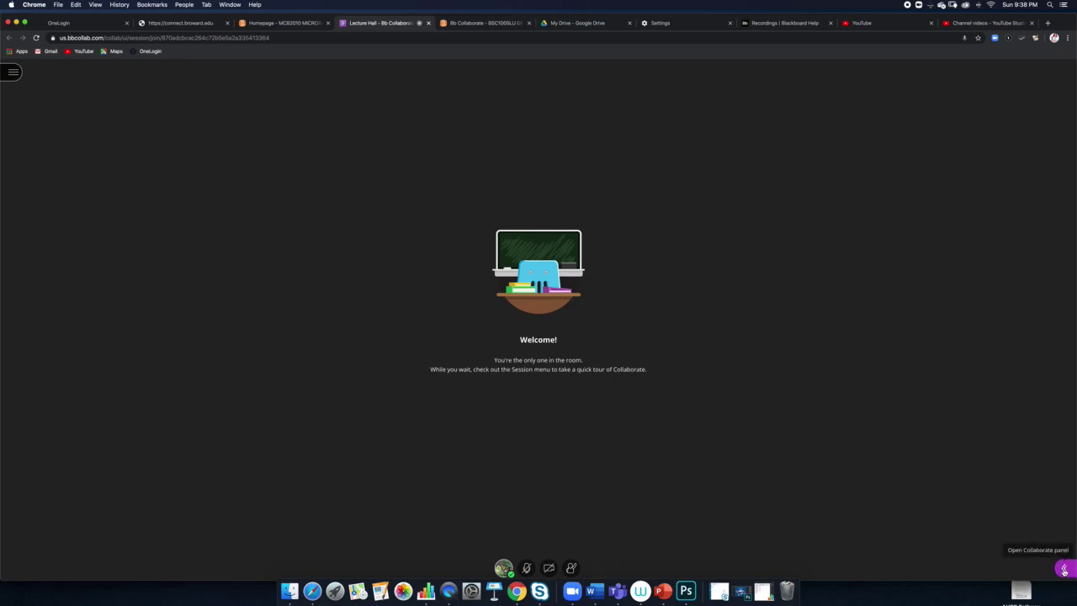
- Open the Collaborate panel and look through the attendees, shared content and personal settings, including the profile picture options, without changing anything
left_click(1065, 570)
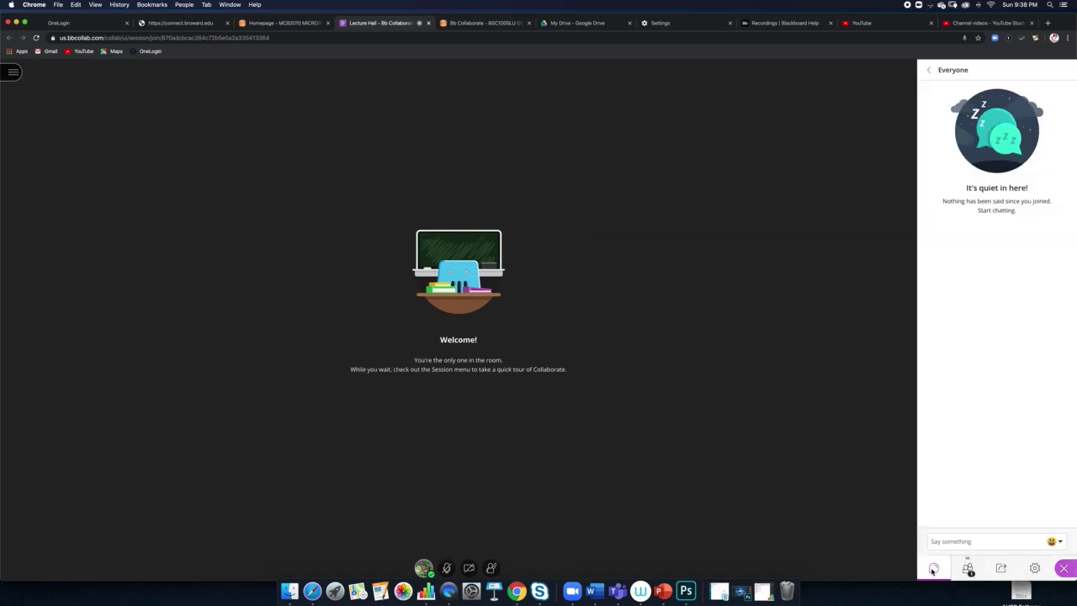
left_click(969, 570)
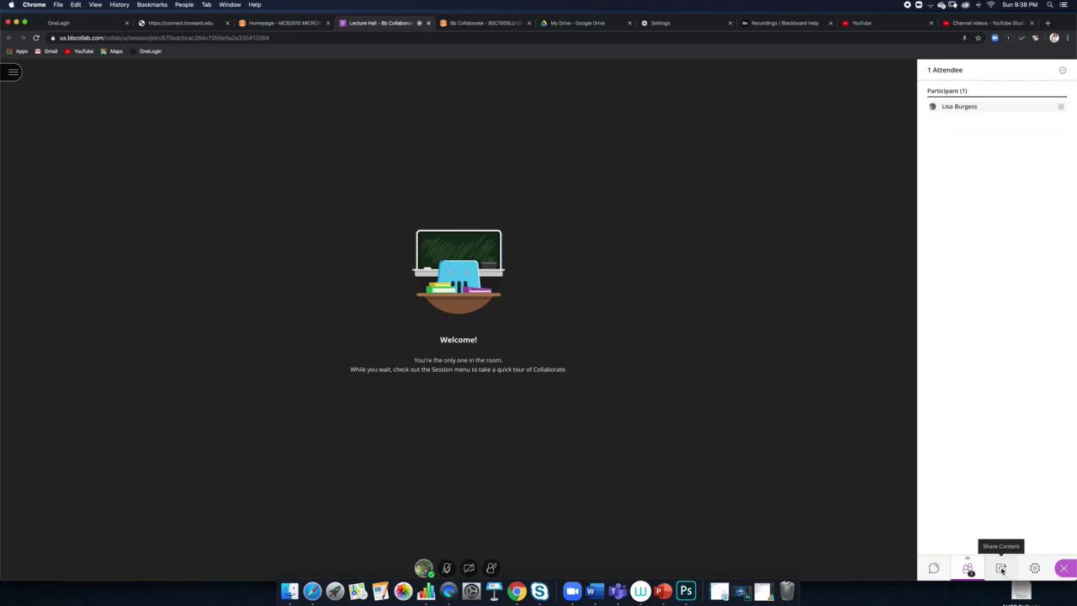
left_click(1002, 572)
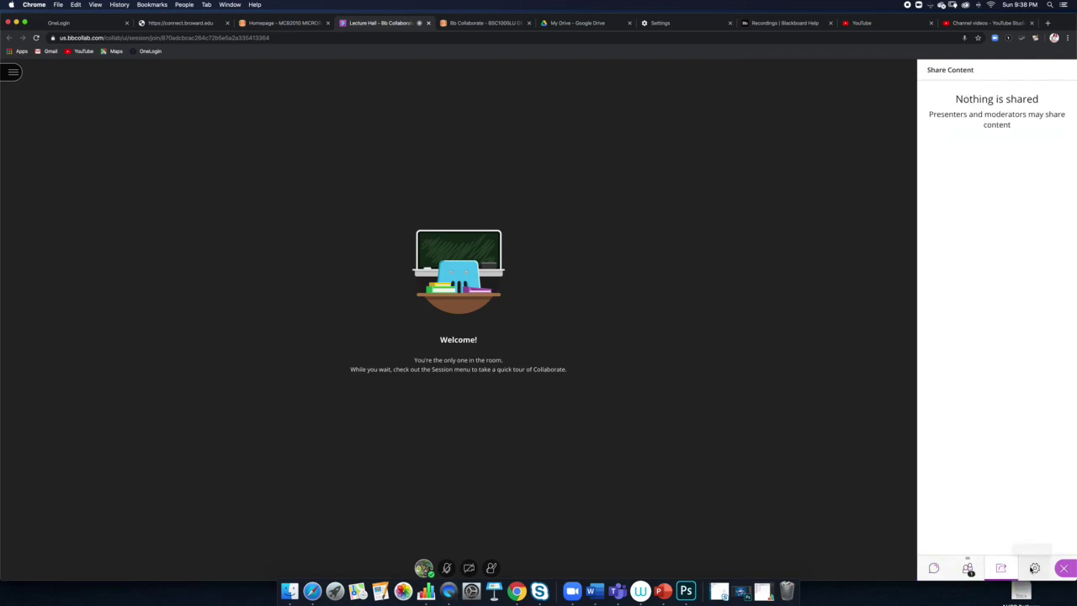
left_click(1034, 568)
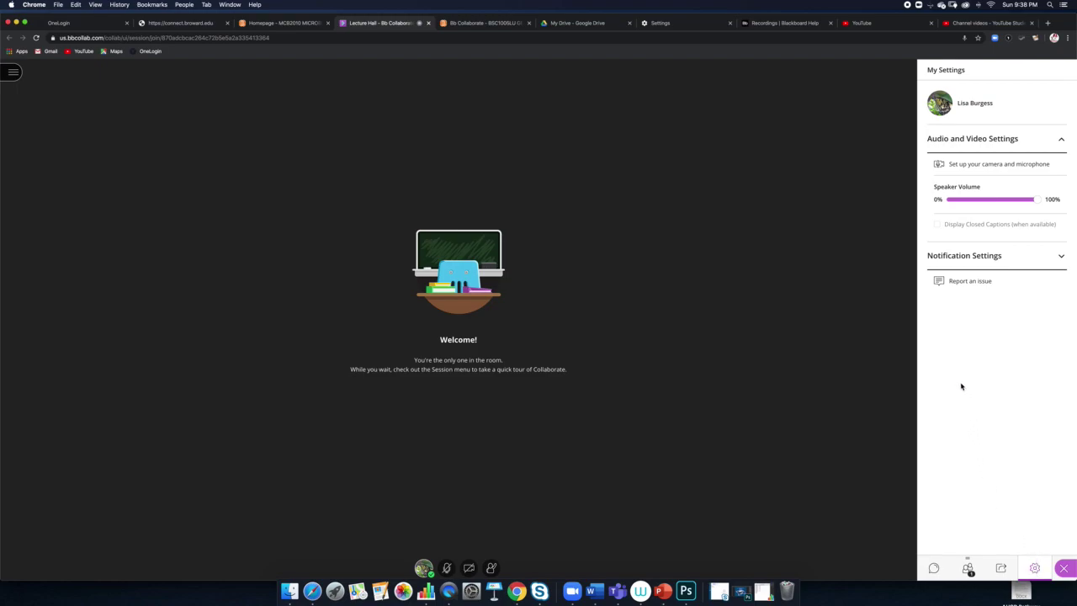
left_click(940, 104)
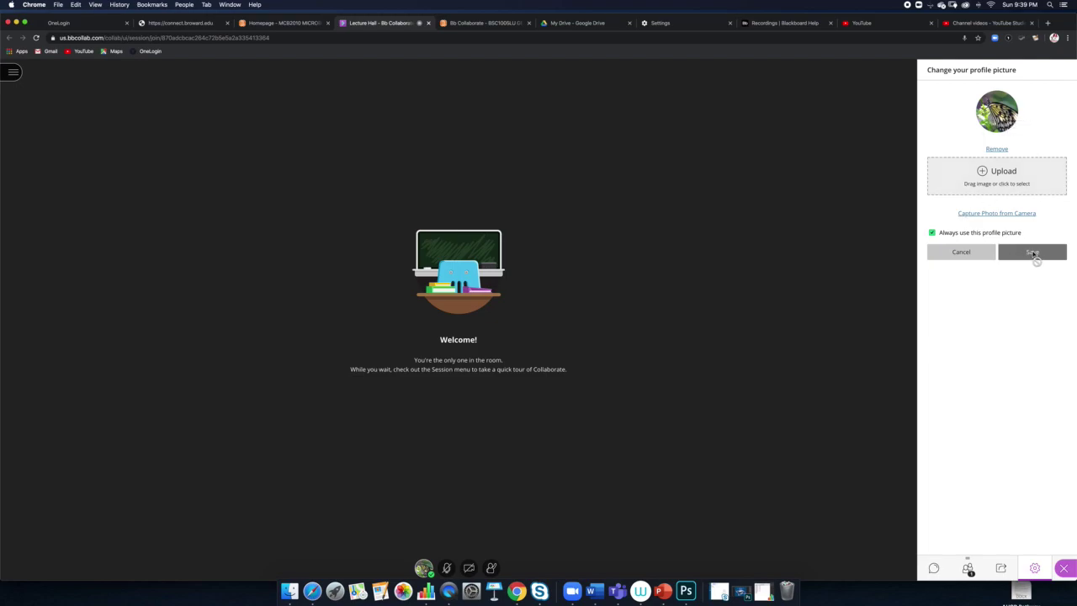
left_click(961, 256)
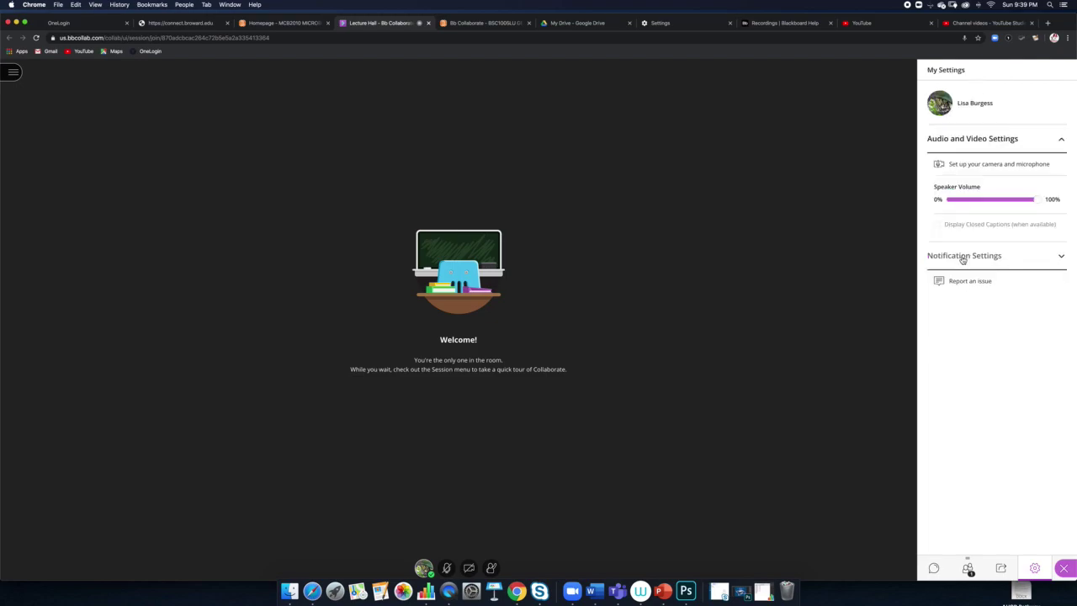
- Send the message "Hello" in the Everyone chat
left_click(933, 568)
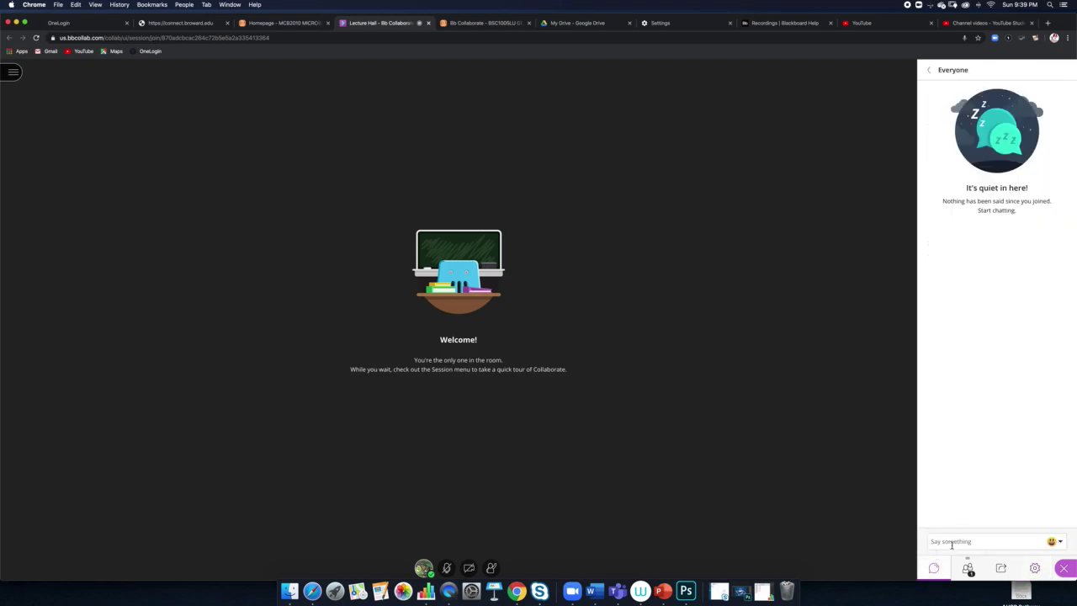
left_click(948, 542)
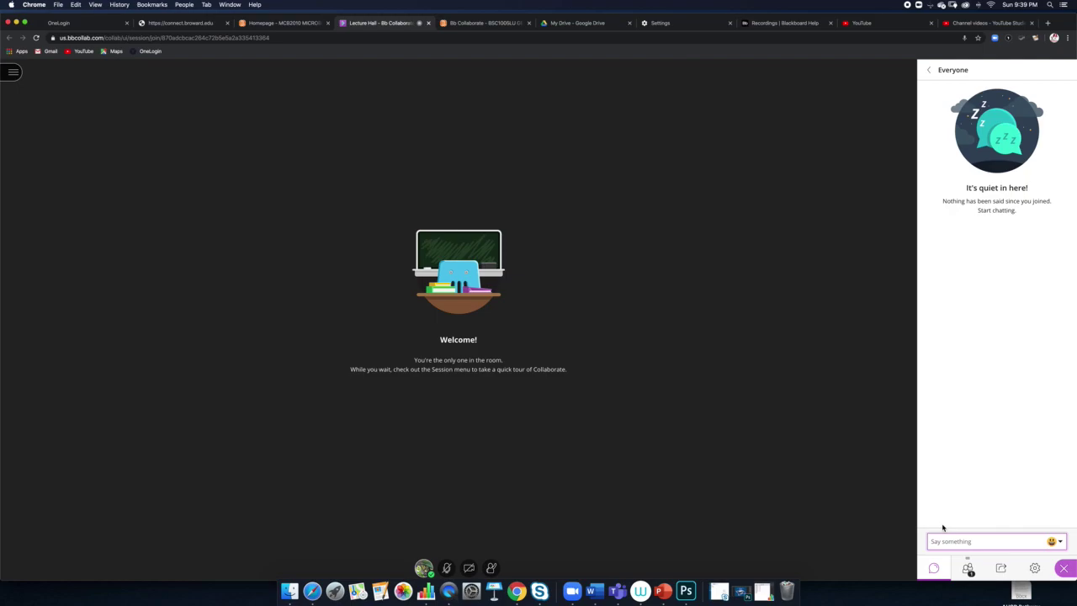
type("Hello")
key("Return")
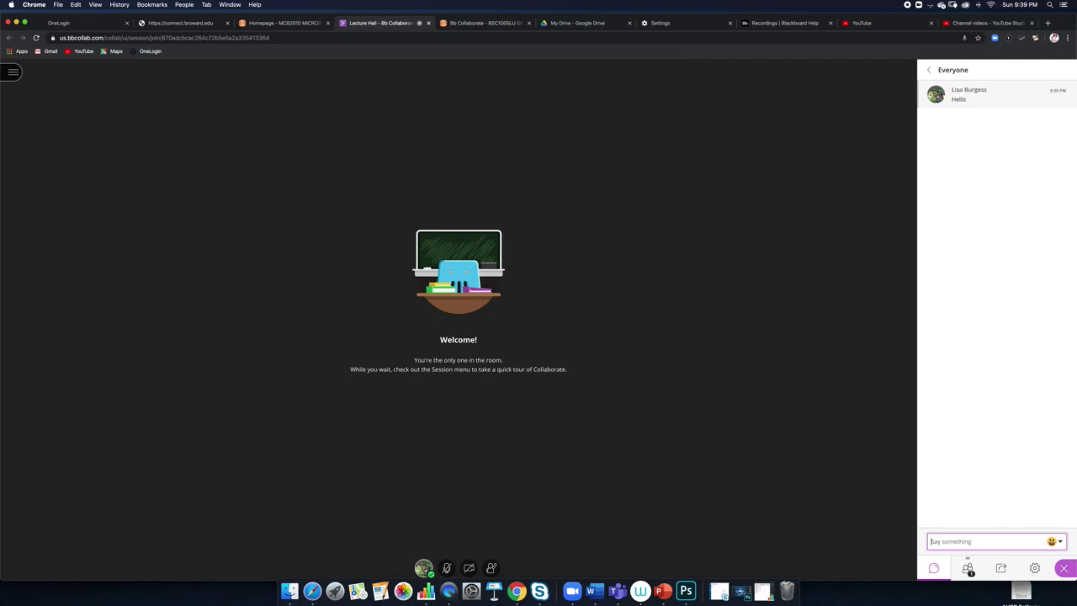
- Set your session status to Away and return to the session as back
left_click(423, 570)
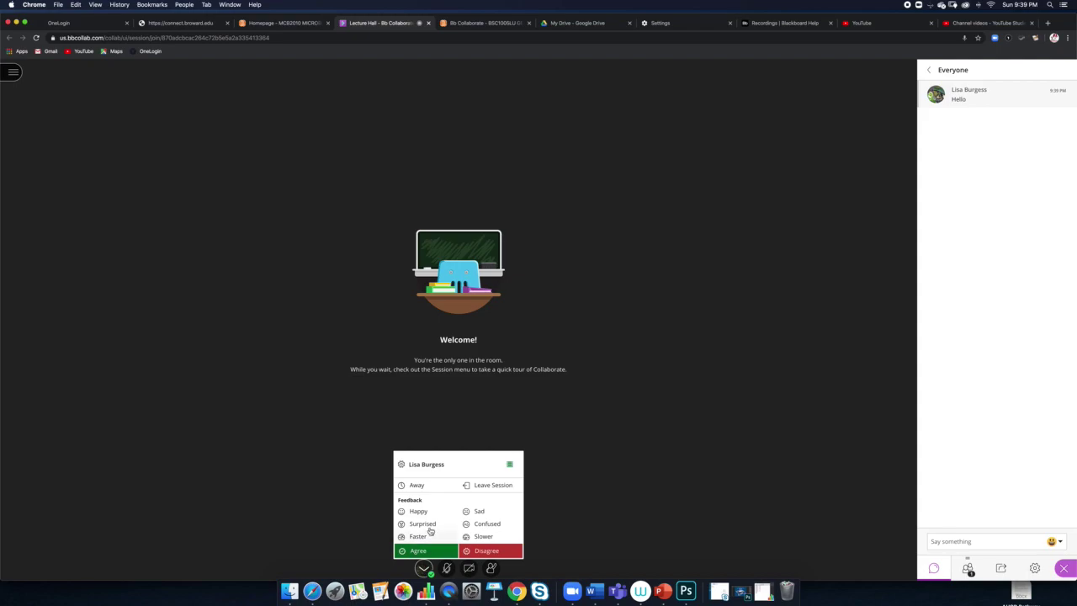
left_click(418, 486)
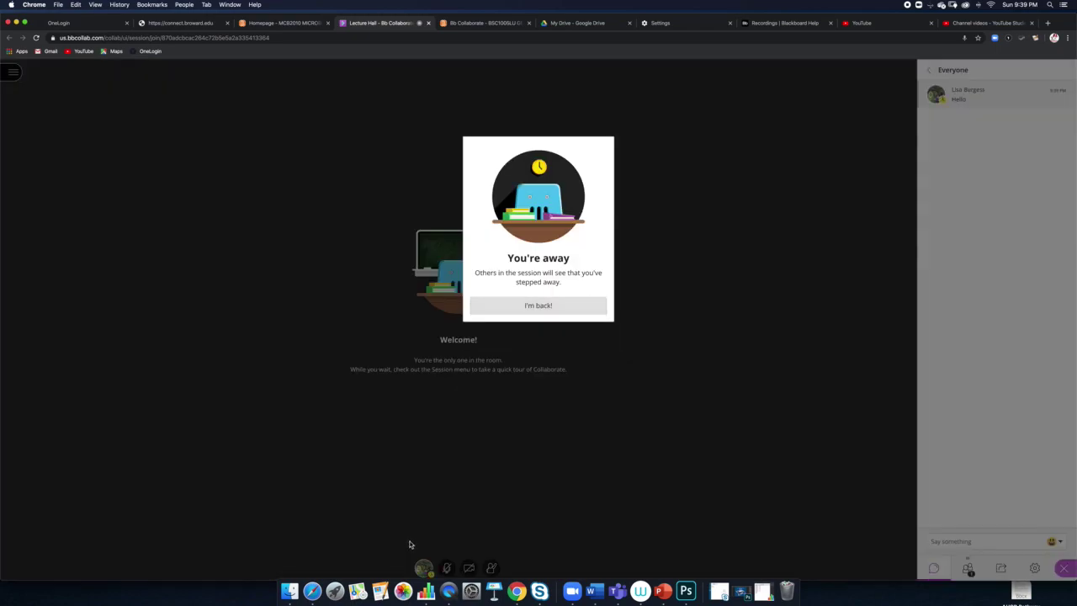
left_click(539, 308)
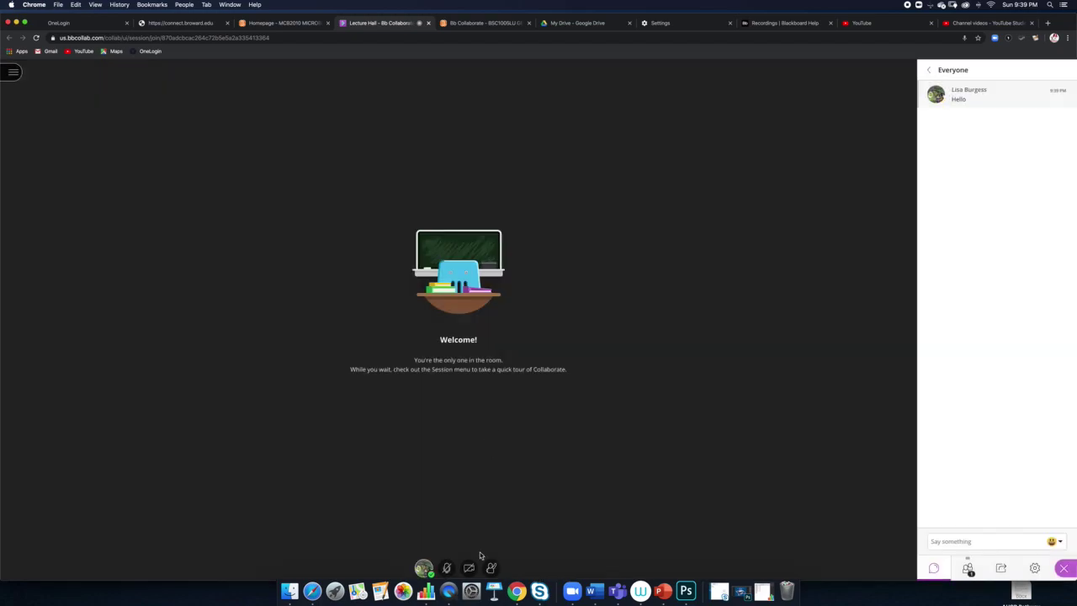
- Give session feedback as Agree, Happy, Sad and Confused, one after another
left_click(423, 568)
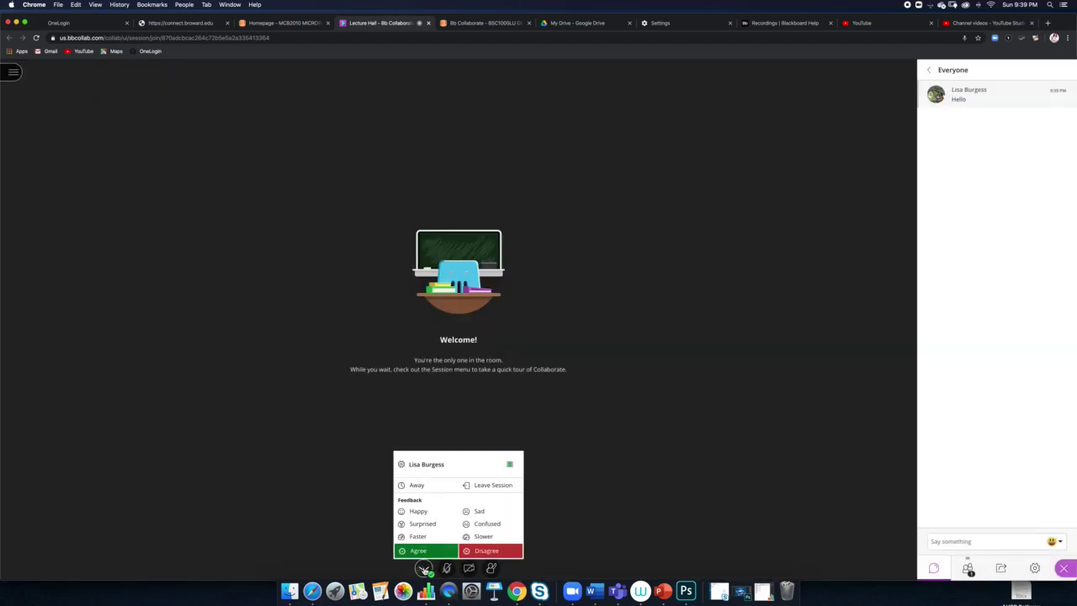
left_click(425, 551)
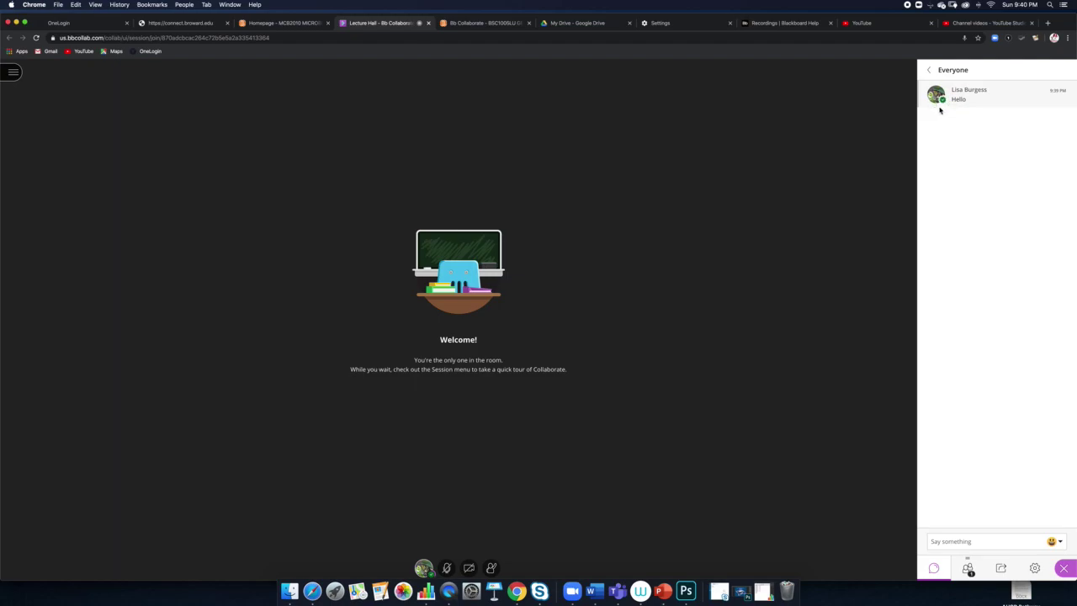
left_click(424, 570)
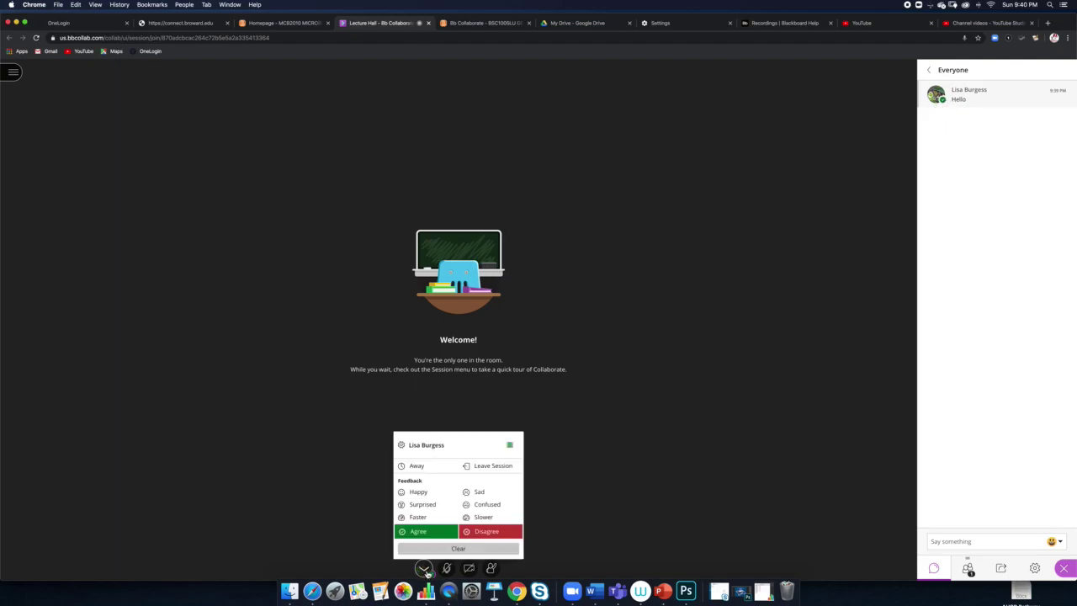
left_click(417, 493)
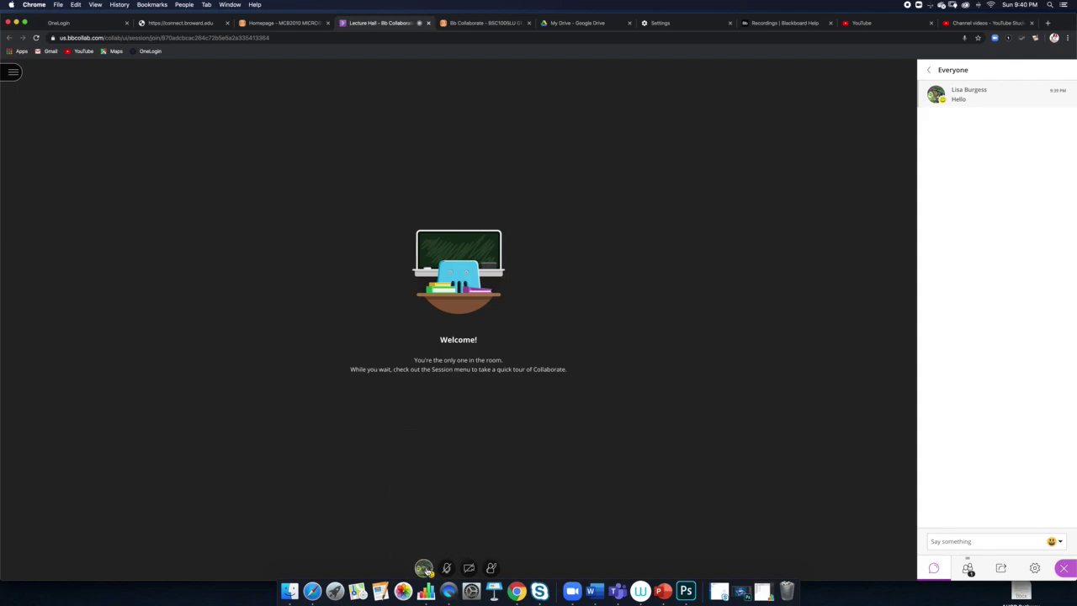
left_click(425, 570)
left_click(488, 496)
left_click(424, 569)
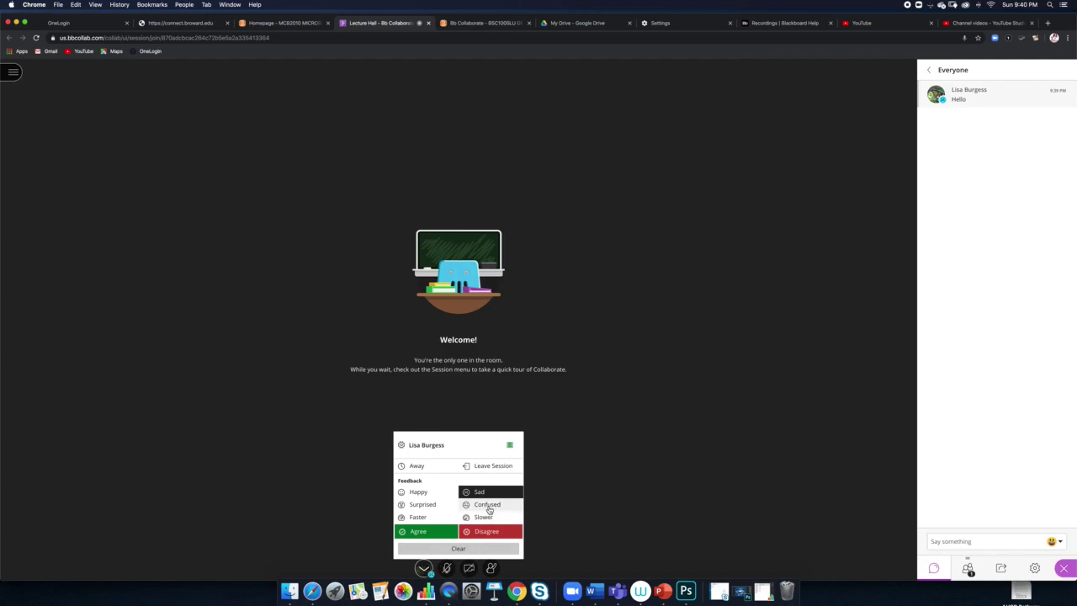
left_click(488, 505)
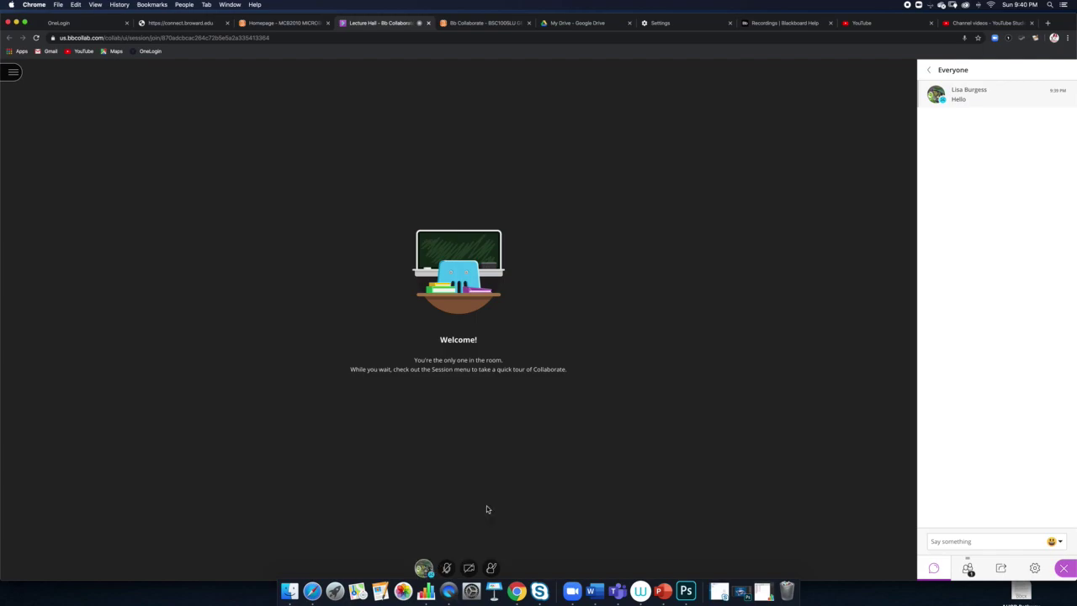
- Raise your hand and share audio, and end the demonstration by muting the microphone and lowering the hand
left_click(492, 570)
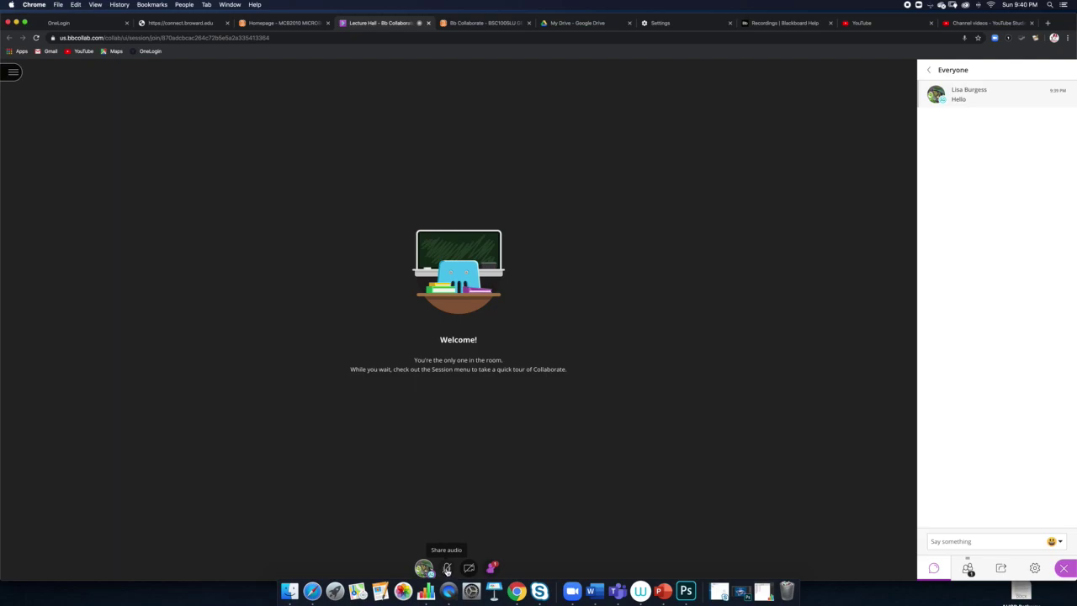
left_click(448, 571)
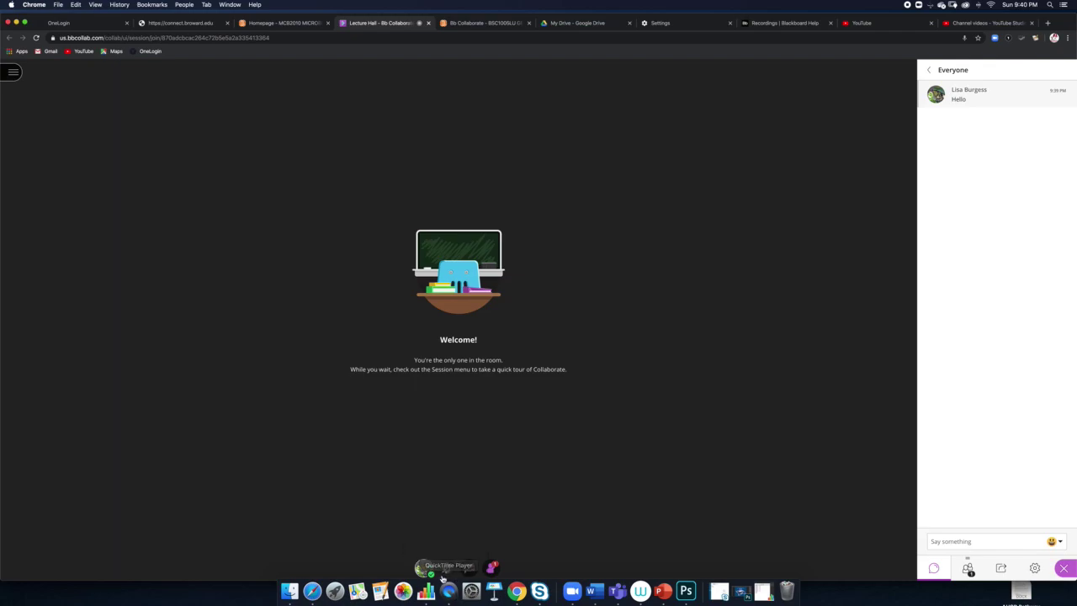
left_click(448, 570)
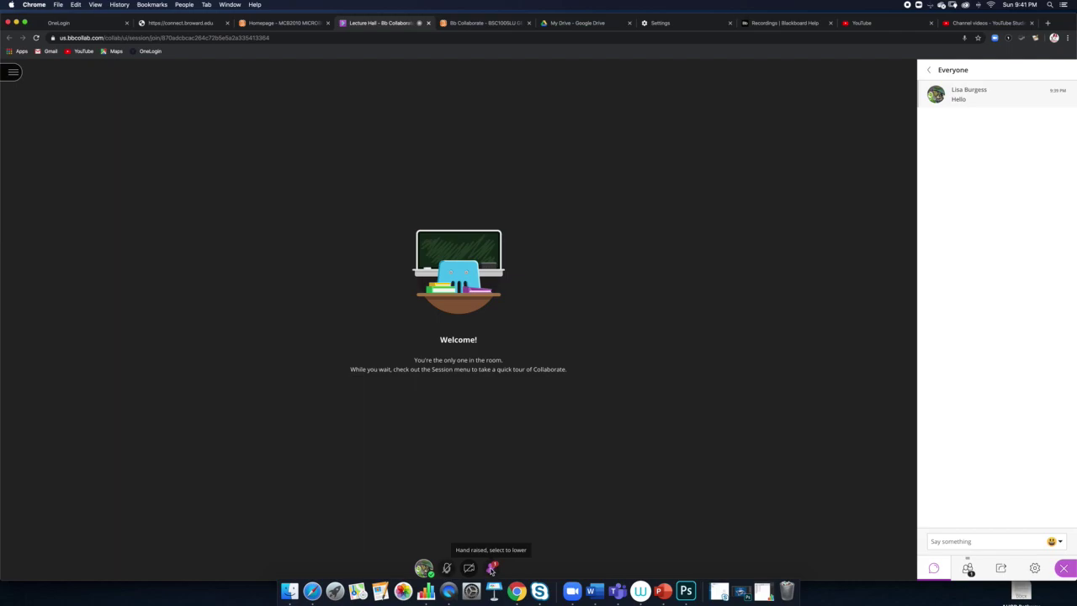
left_click(491, 569)
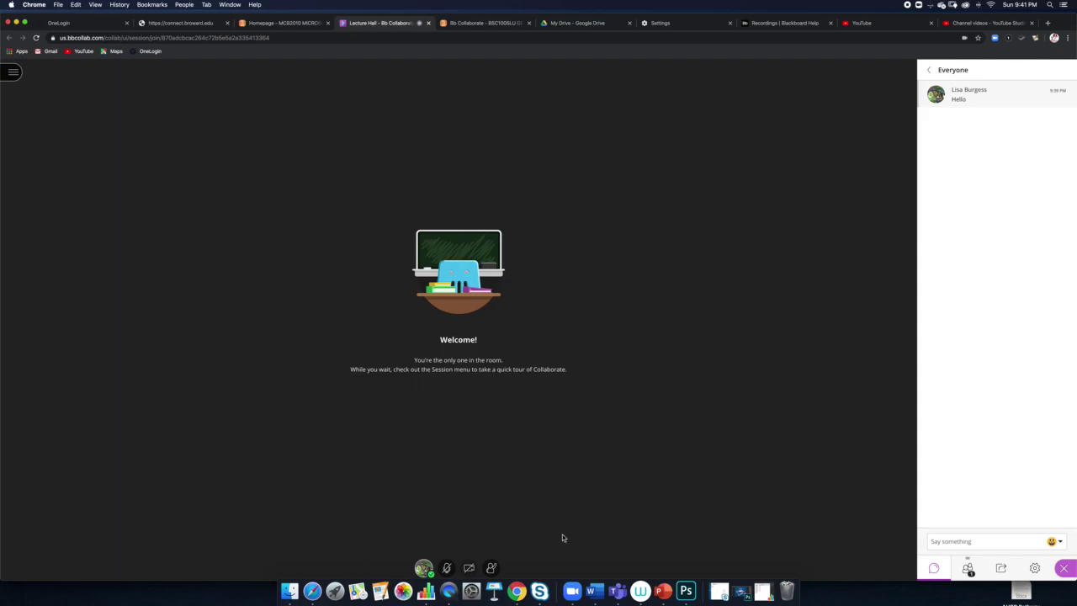
- Check the session's Share Content options and return to the Everyone chat
left_click(1001, 569)
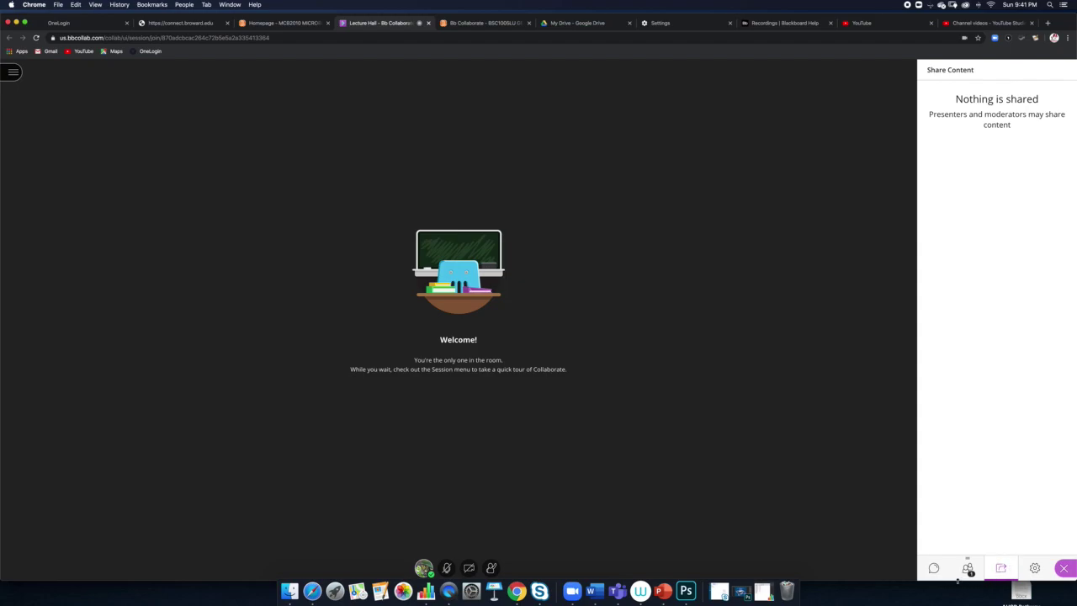
left_click(933, 570)
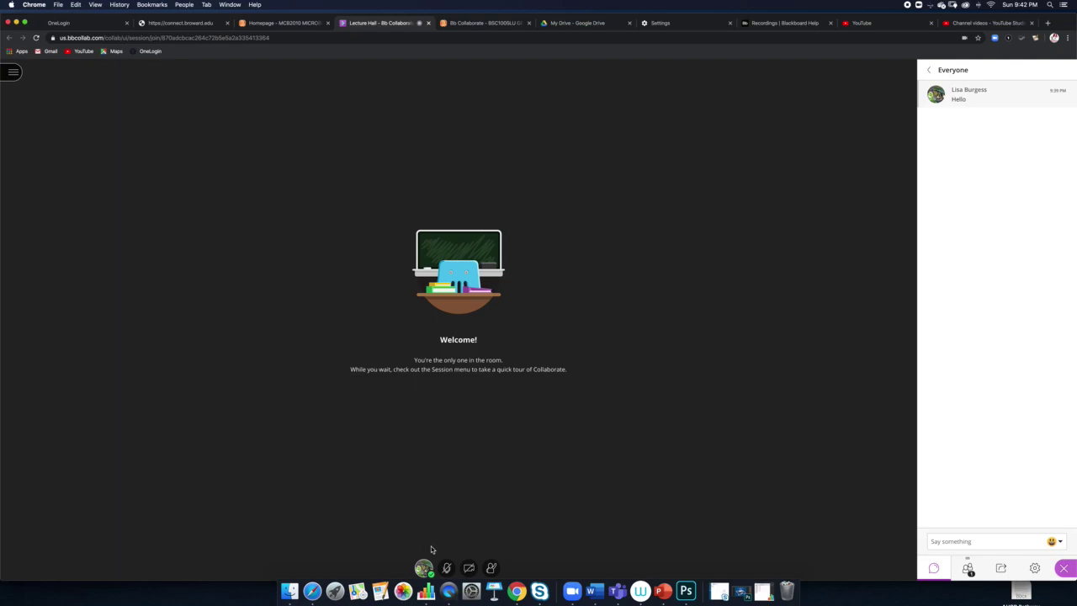
- Leave the session, submit an Excellent rating for audio and video, and close the session's page
left_click(423, 569)
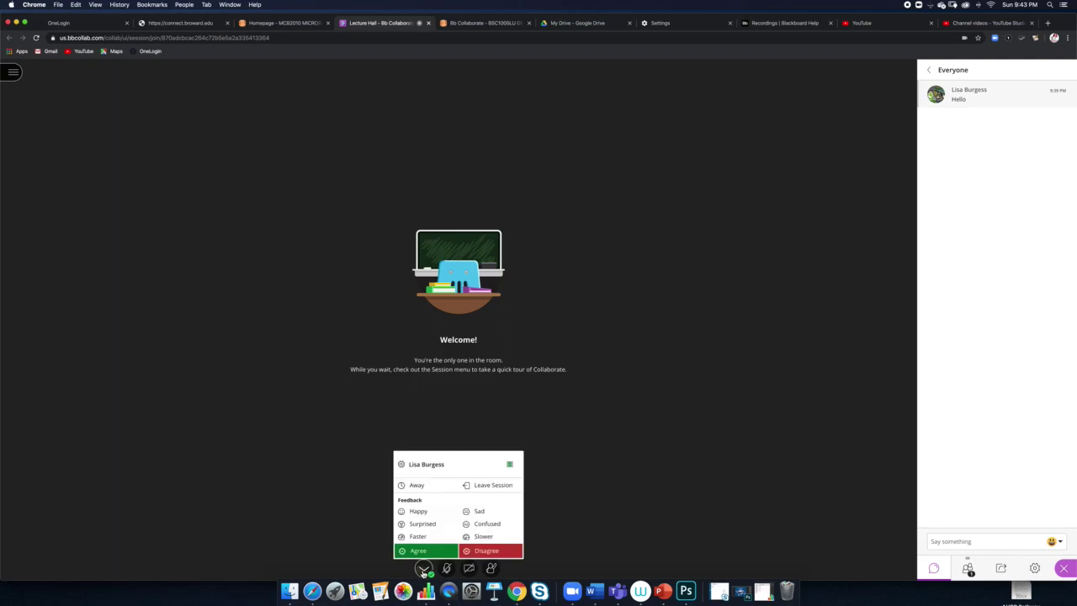
left_click(482, 491)
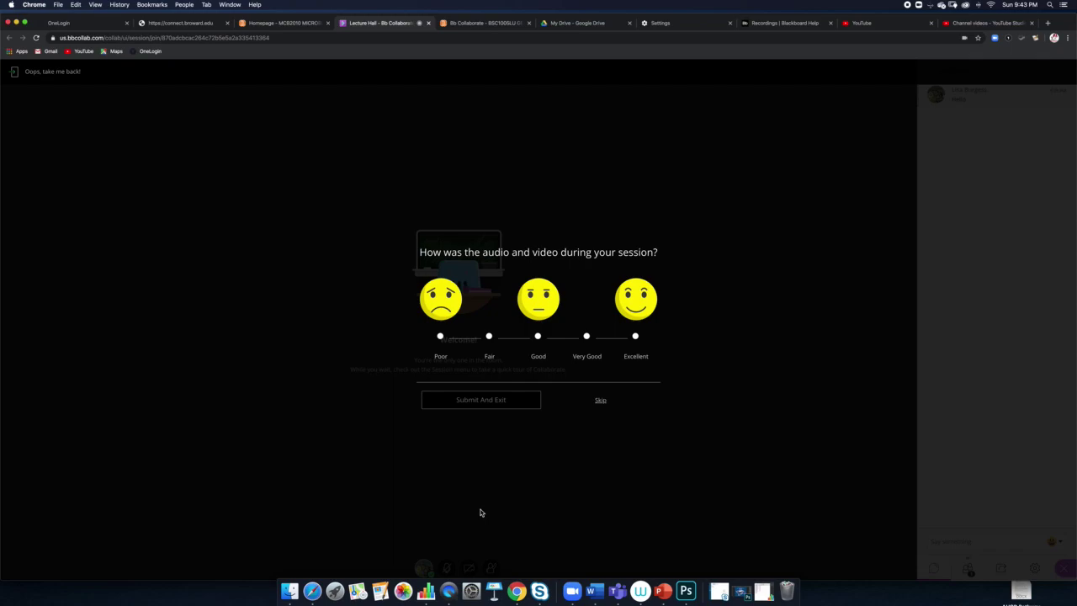
left_click(635, 337)
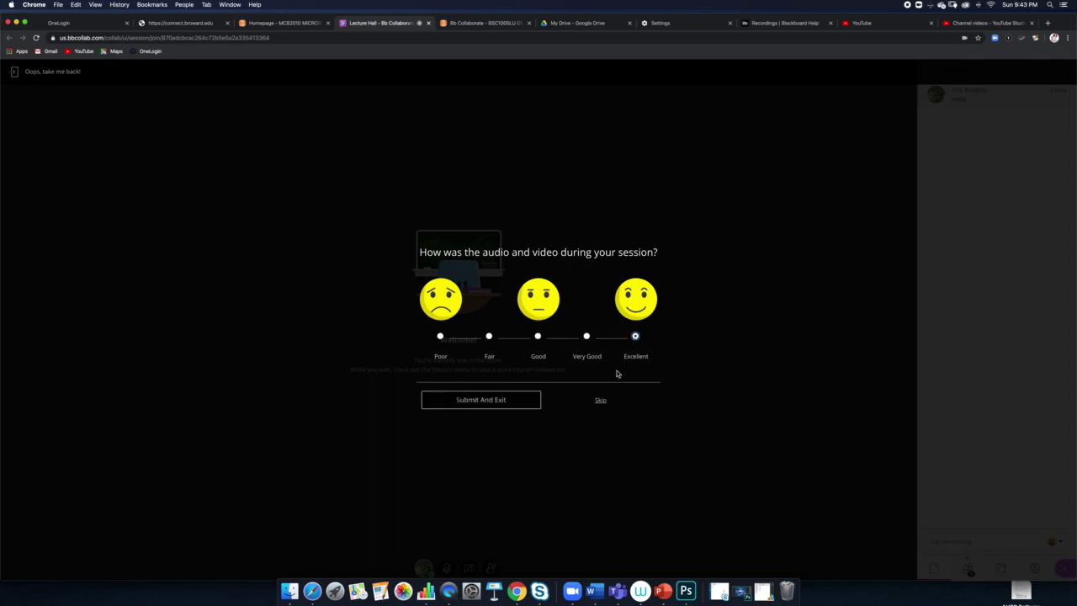
left_click(483, 401)
left_click(484, 404)
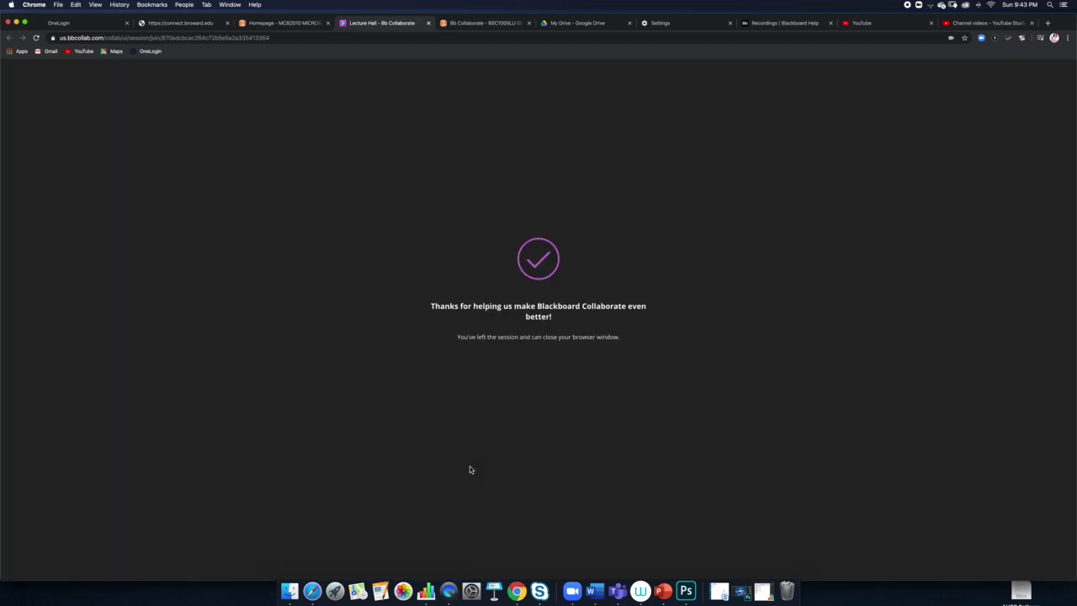
left_click(428, 23)
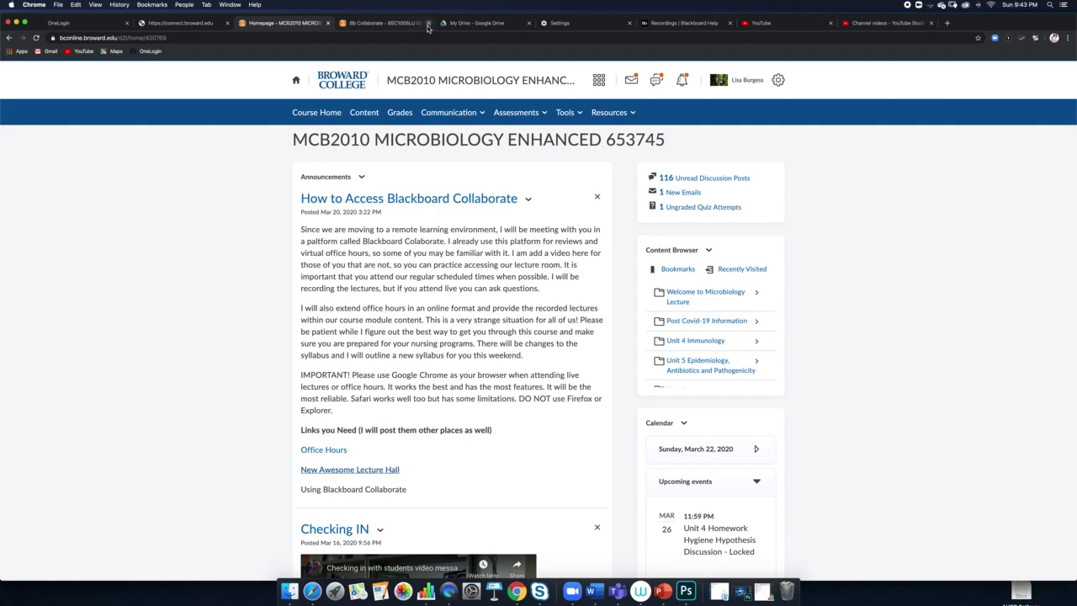
- Join the Lecture Hall session through Virtual Lecture Hall Access under Post Covid-19 Information, and go back to the course page
left_click(705, 323)
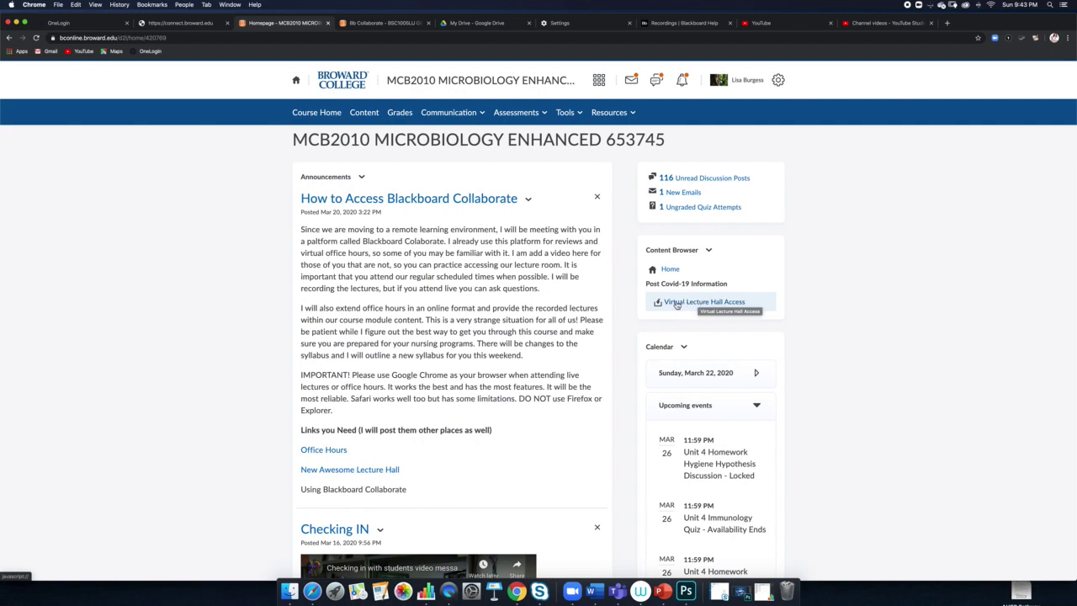
left_click(680, 306)
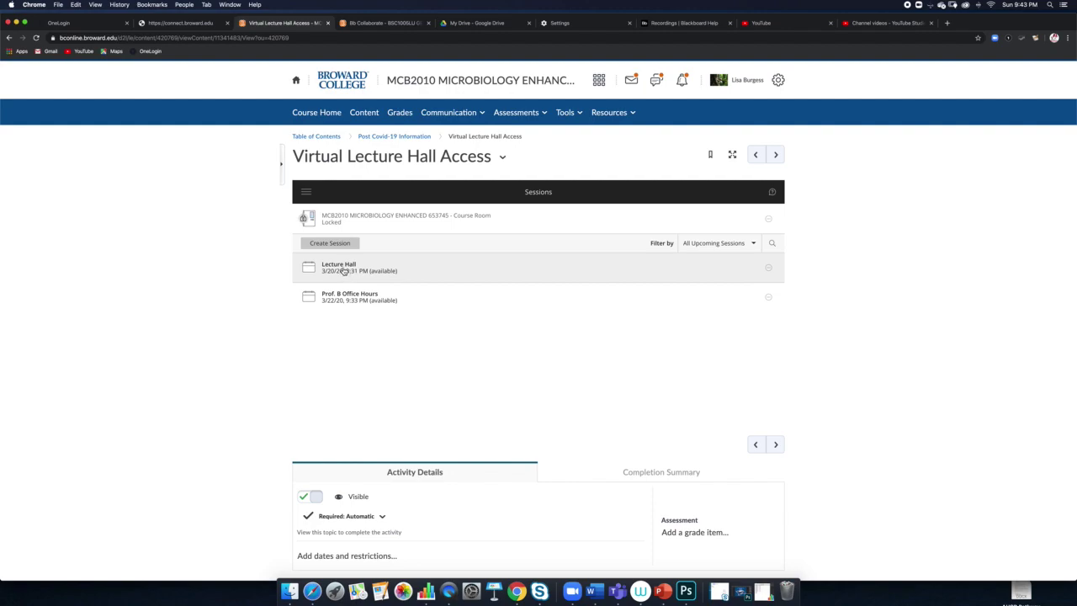
left_click(343, 269)
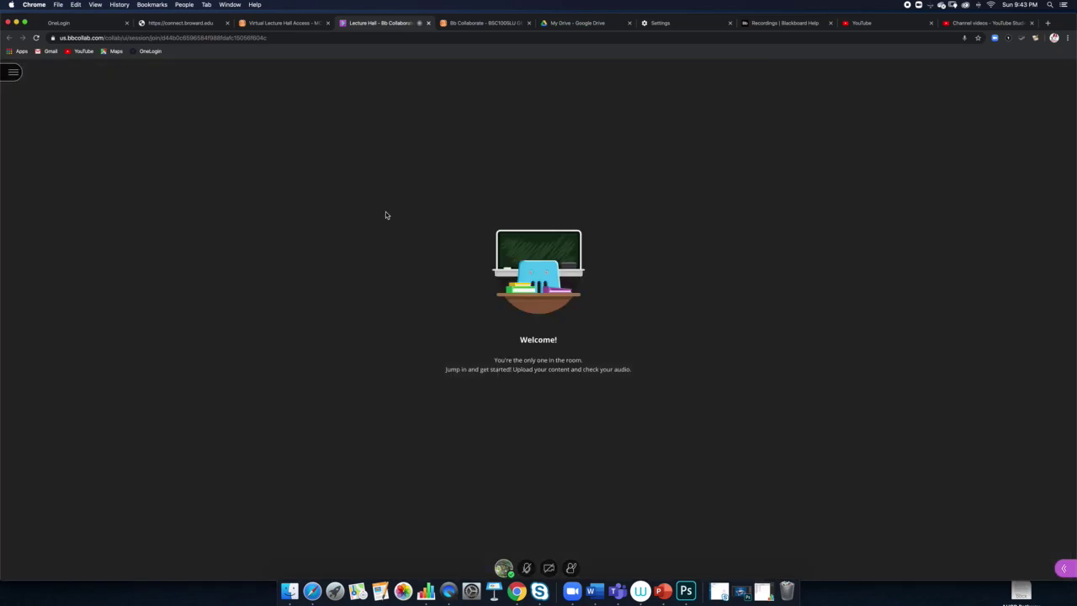
left_click(429, 23)
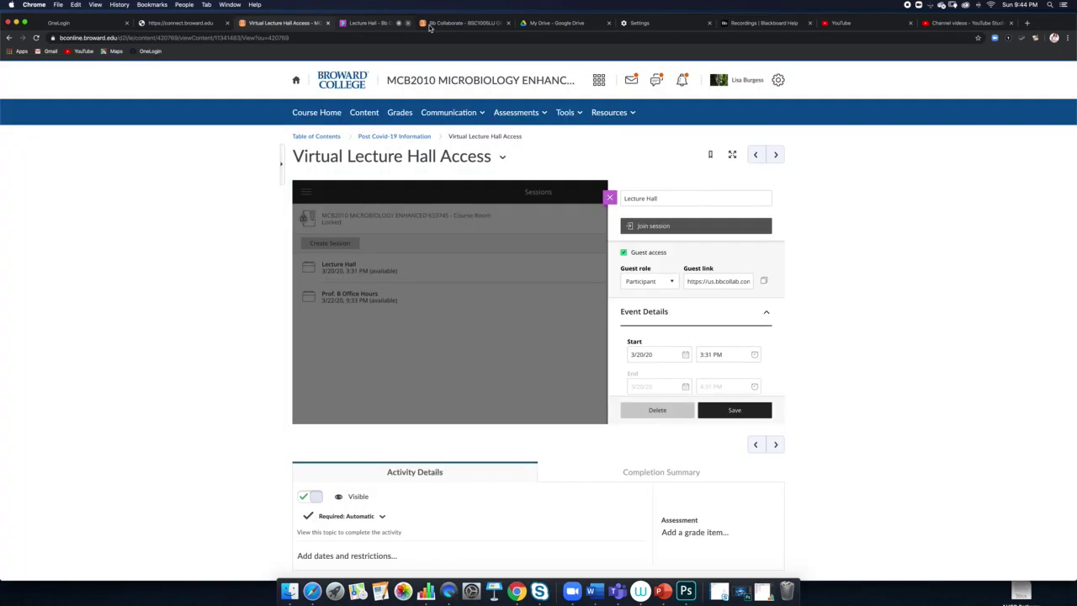
- Join the office hours session from the Virtual Lecture Hall Access sessions list, and leave it again and close its page
left_click(459, 335)
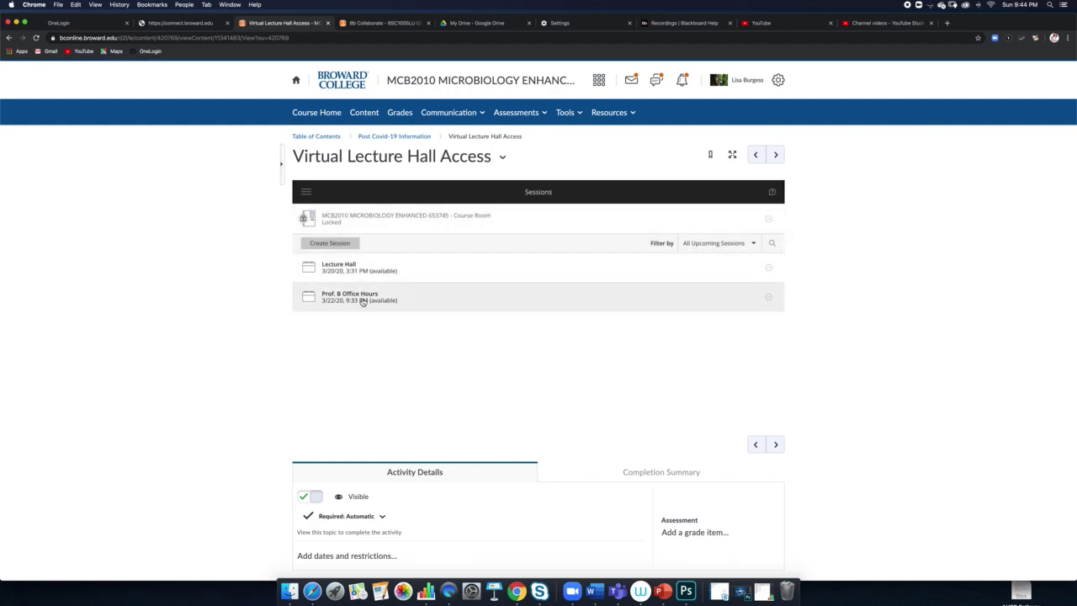
left_click(363, 302)
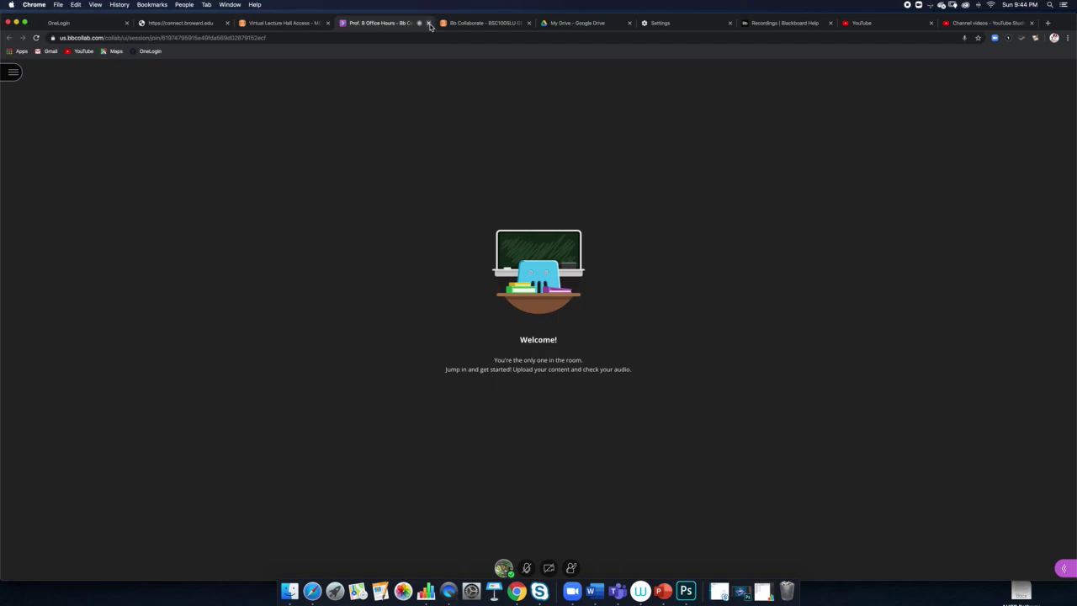
left_click(503, 568)
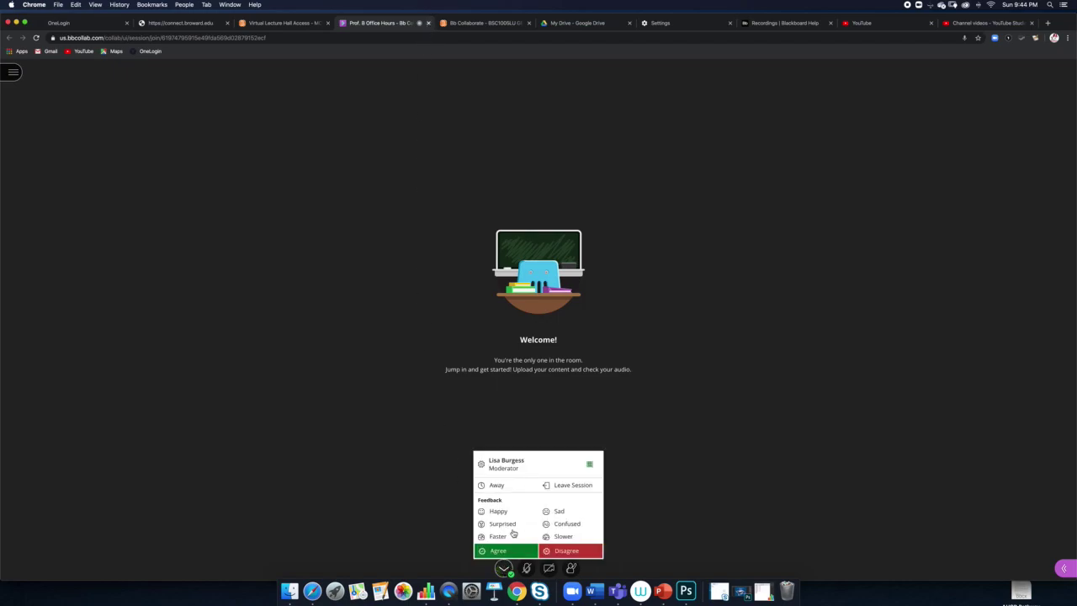
left_click(570, 486)
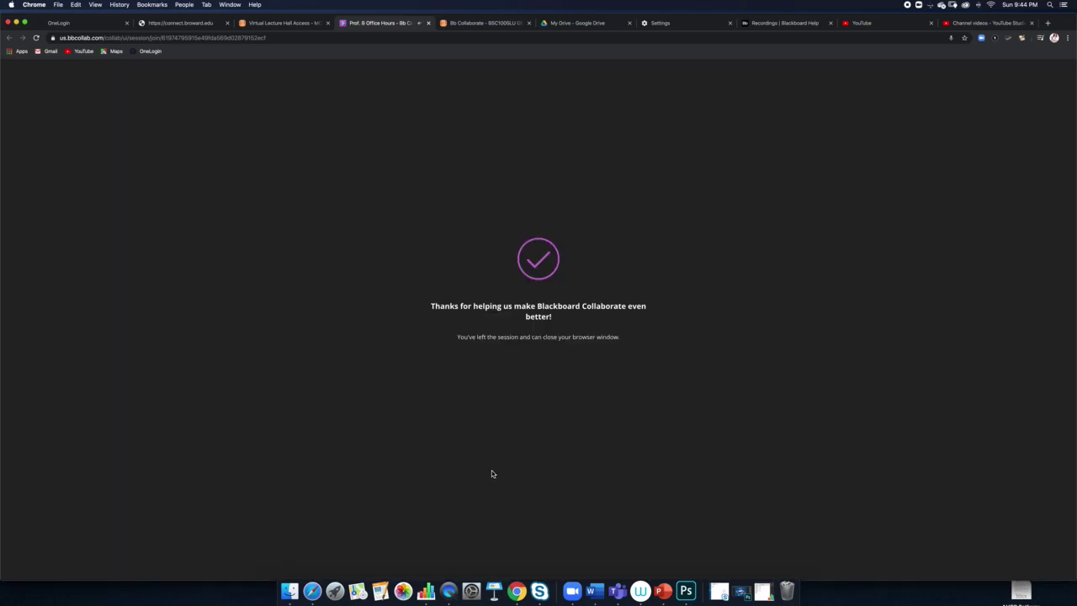
left_click(428, 22)
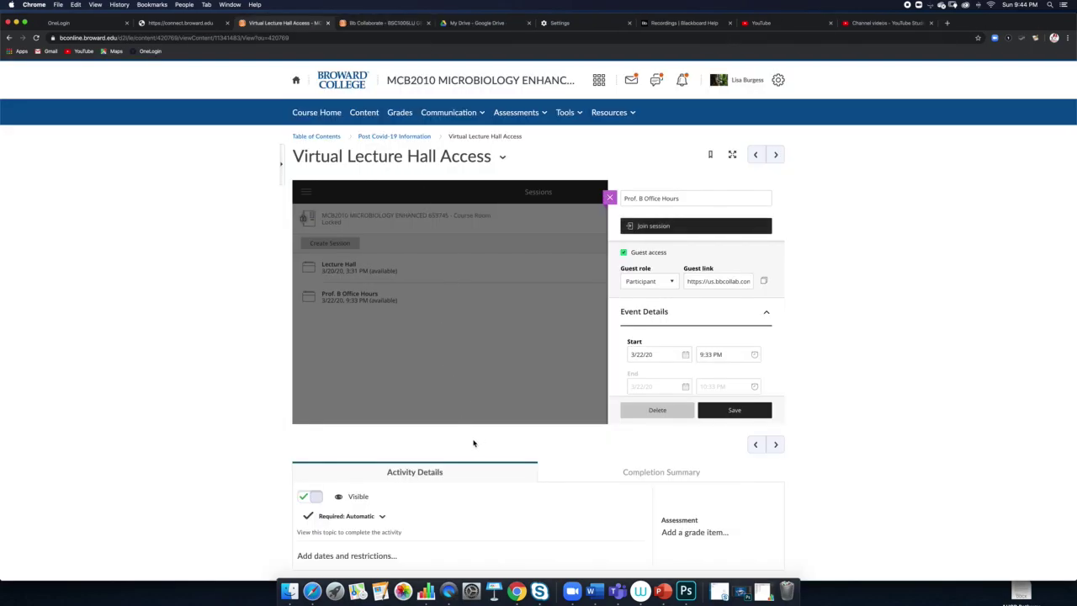
- View the Post Covid-19 Information module and the recorded lectures in Unit 4 Immunology, and return to the course home page
left_click(392, 140)
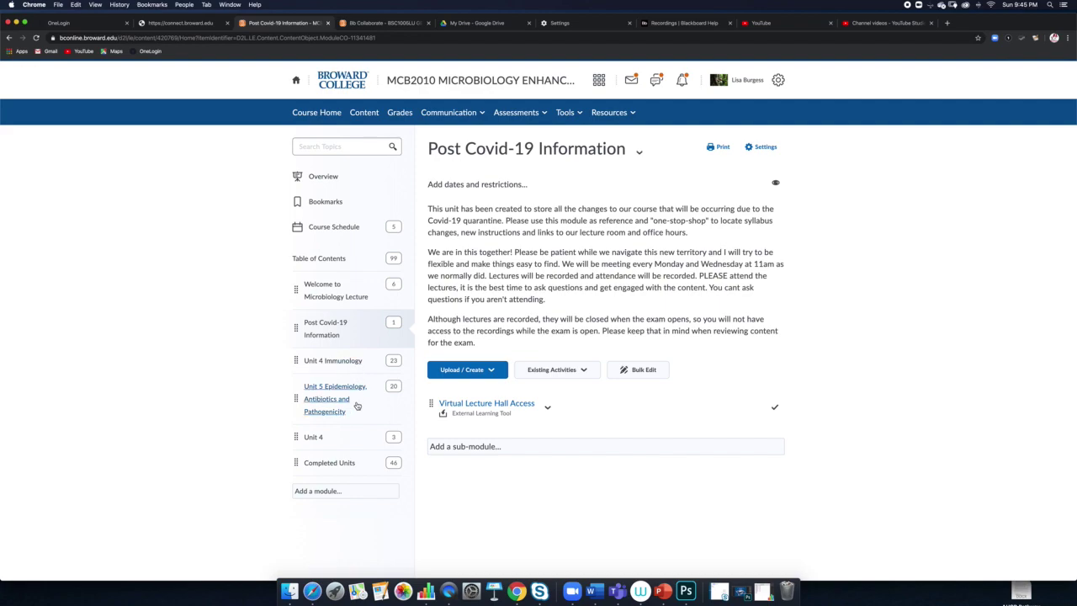
left_click(335, 365)
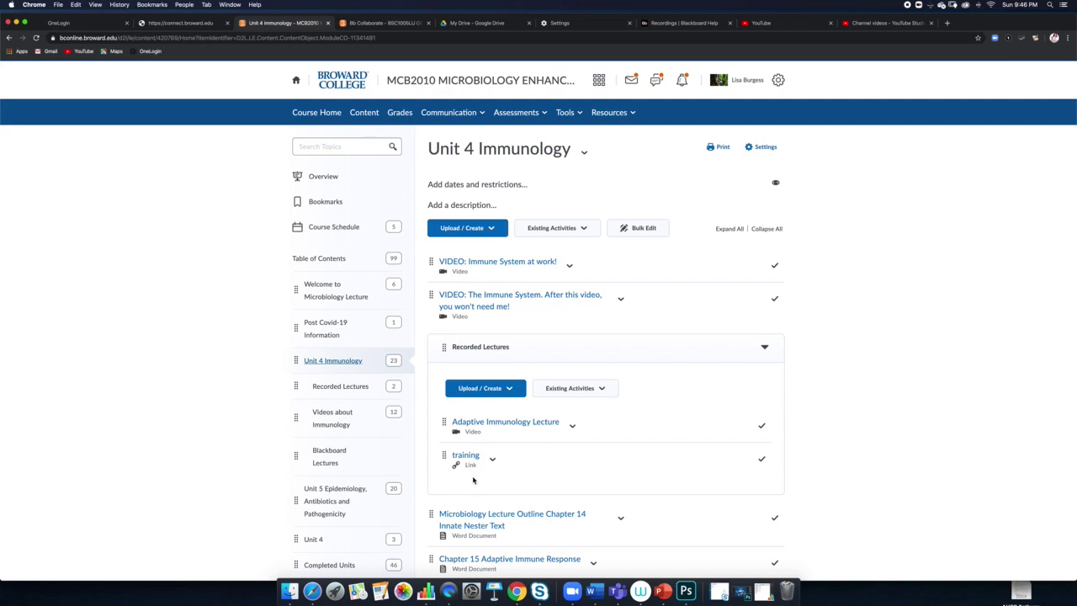
left_click(339, 146)
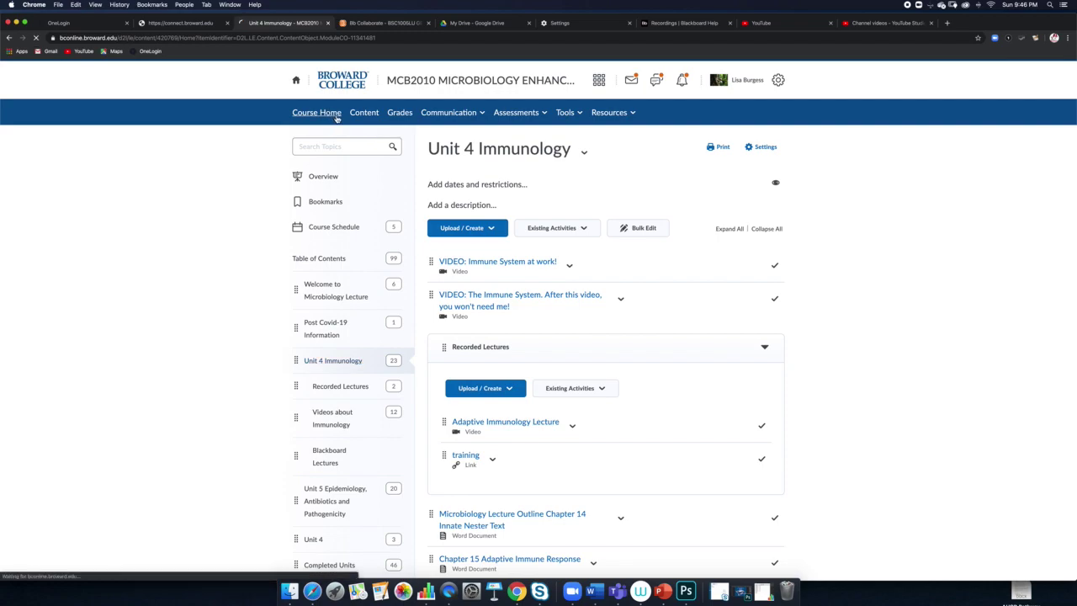
left_click(328, 115)
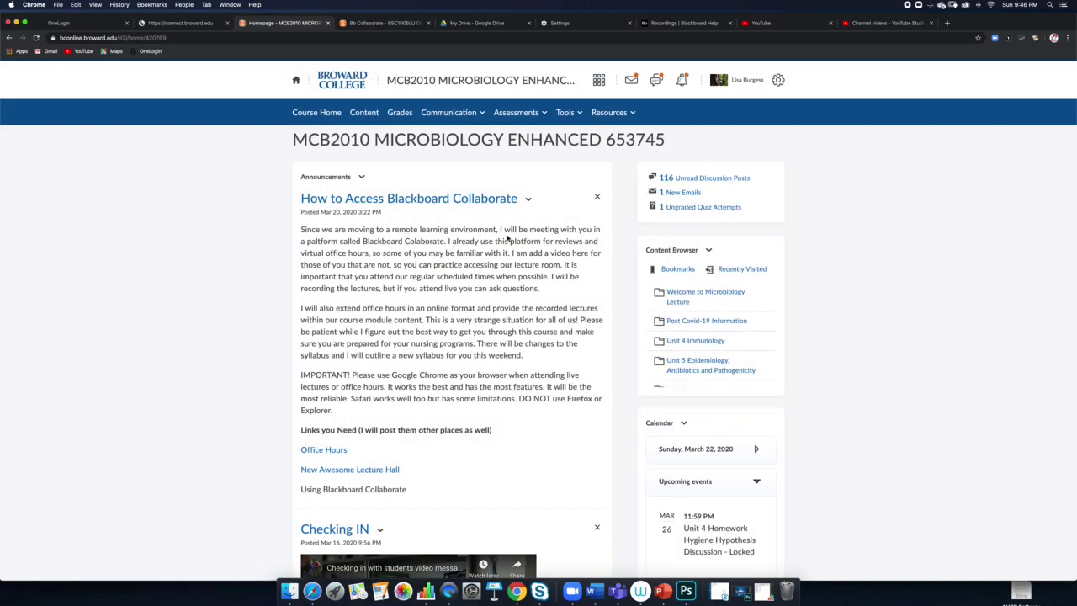